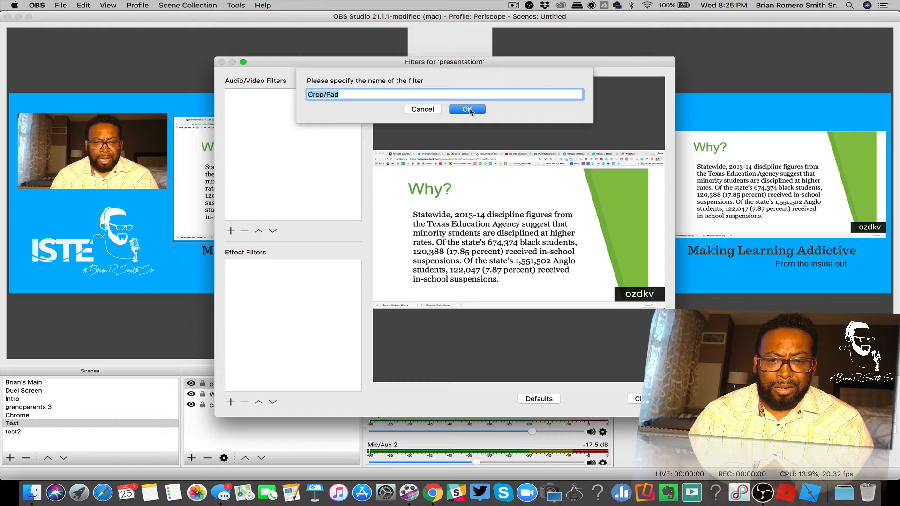
Step: Add a Crop/Pad filter named Crop/Pad to presentation1, cropping 200 from the top and 50 from the bottom
left_click(470, 110)
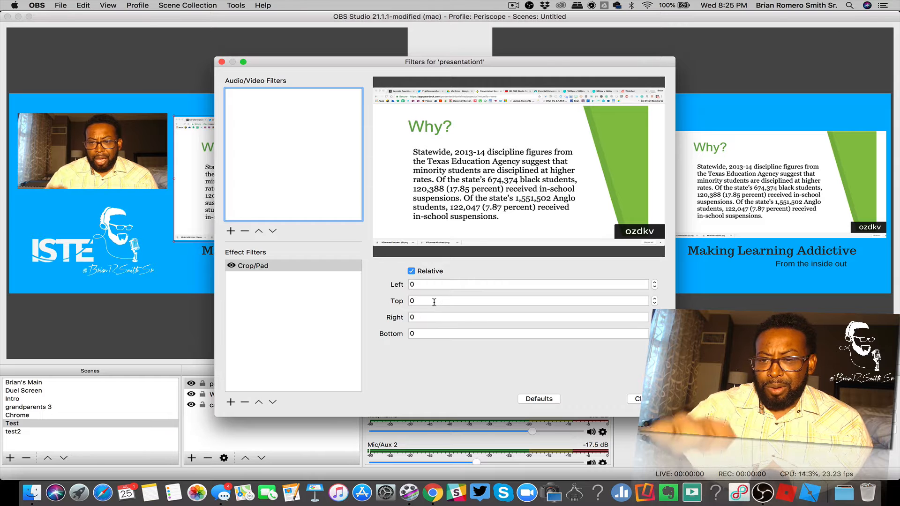
left_click(434, 302)
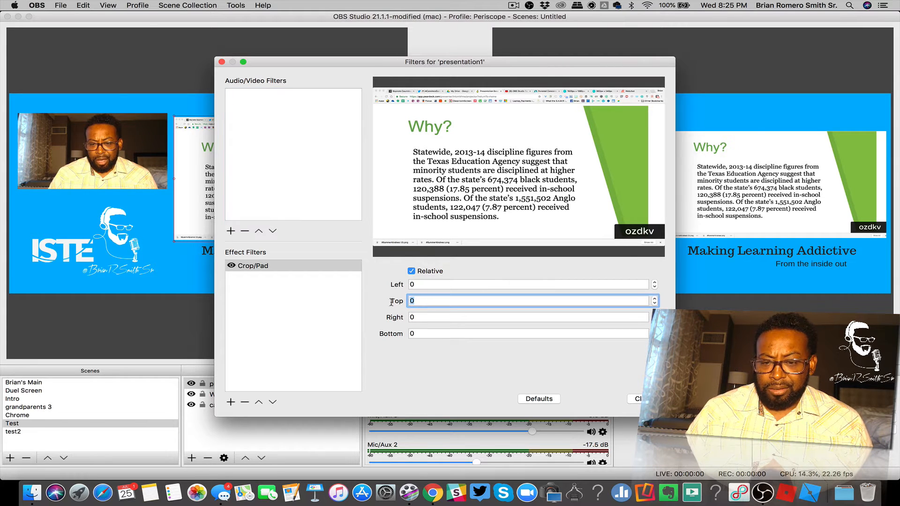
type("200")
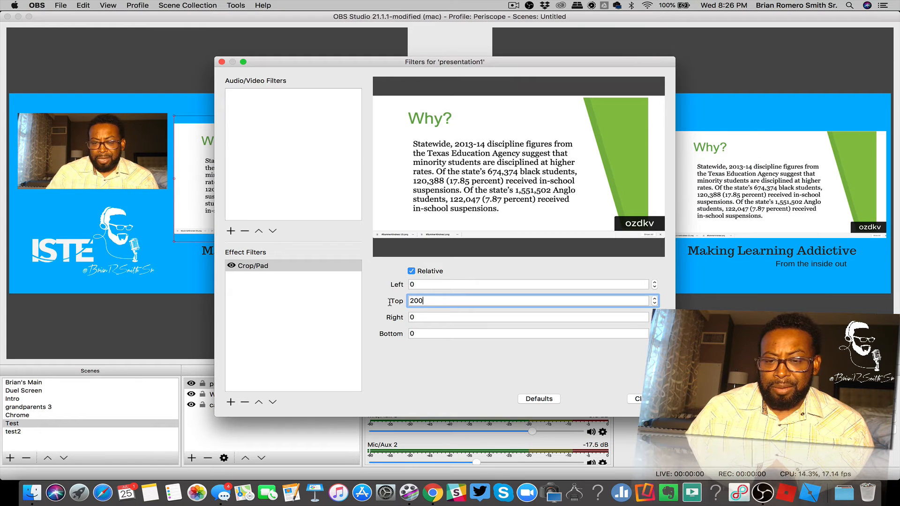
left_click(411, 333)
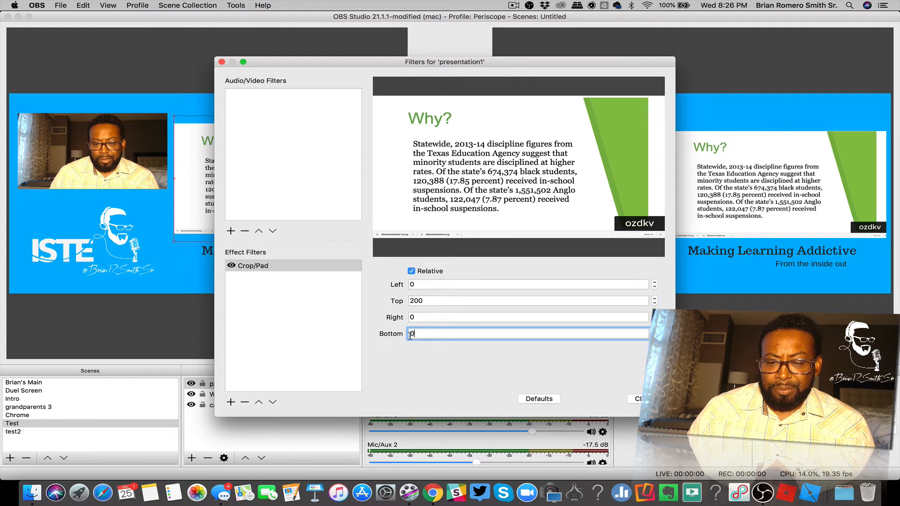
type("5")
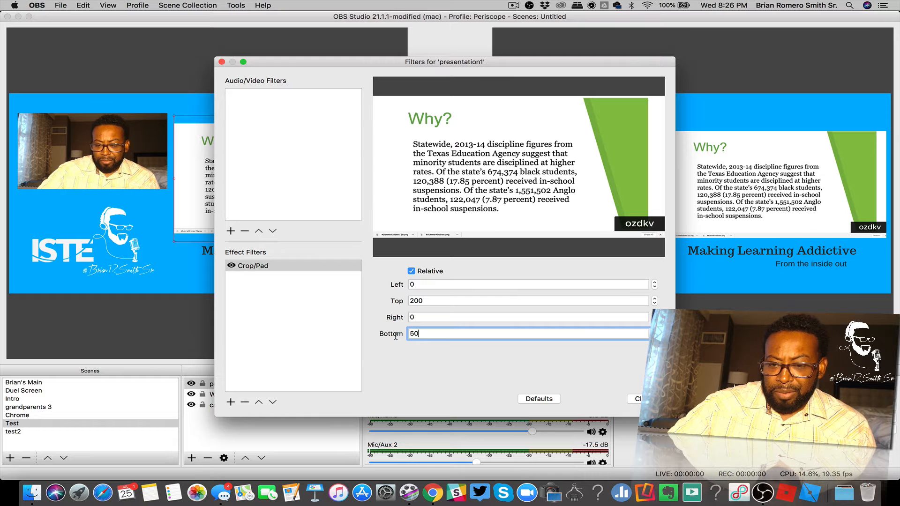
type("0")
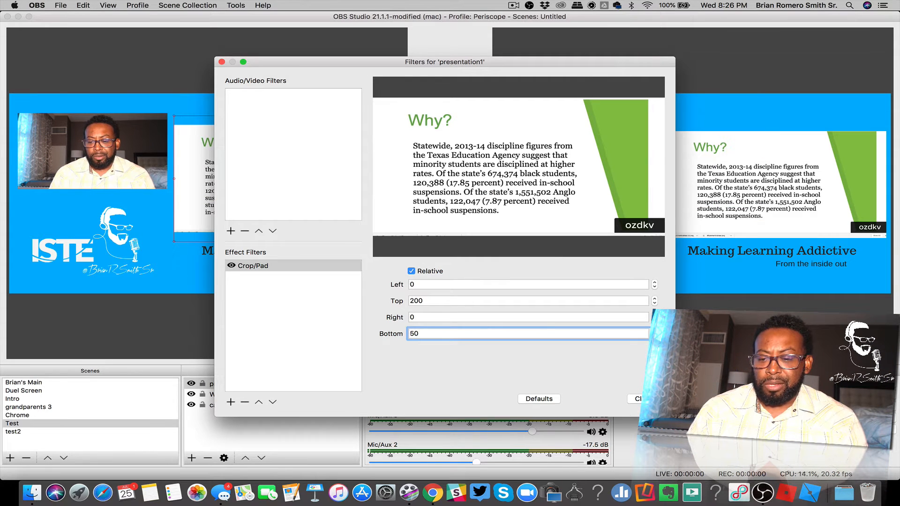
left_click(643, 399)
left_click(277, 328)
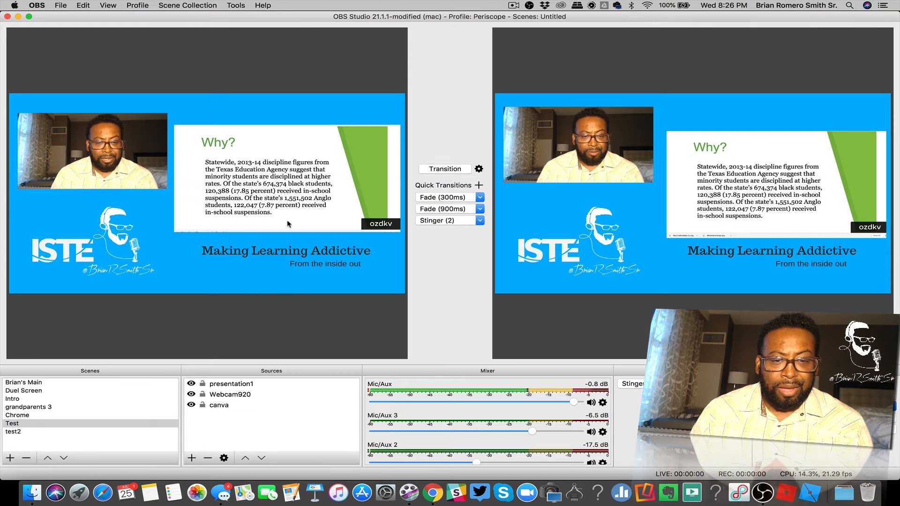
Step: Nudge the cropped presentation1 source slightly down, closer to the Making Learning Addictive title
left_click(289, 200)
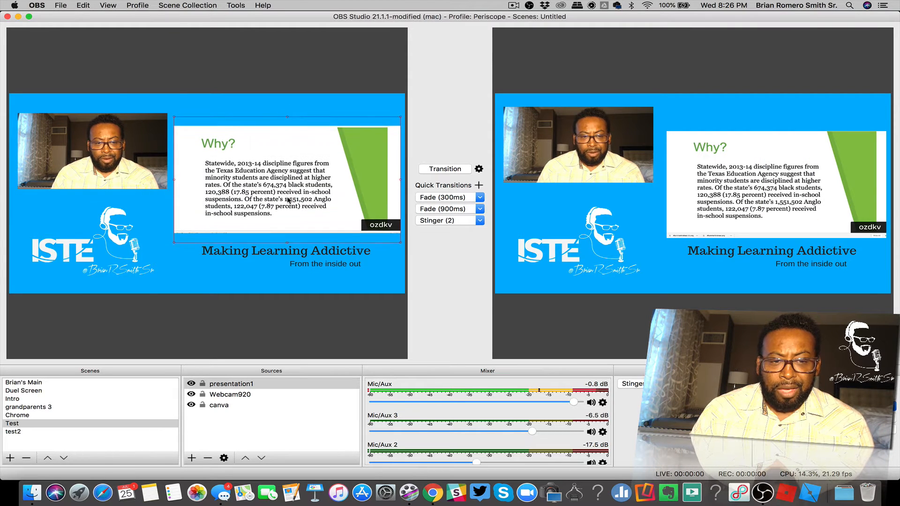
left_click_drag(288, 201, 289, 201)
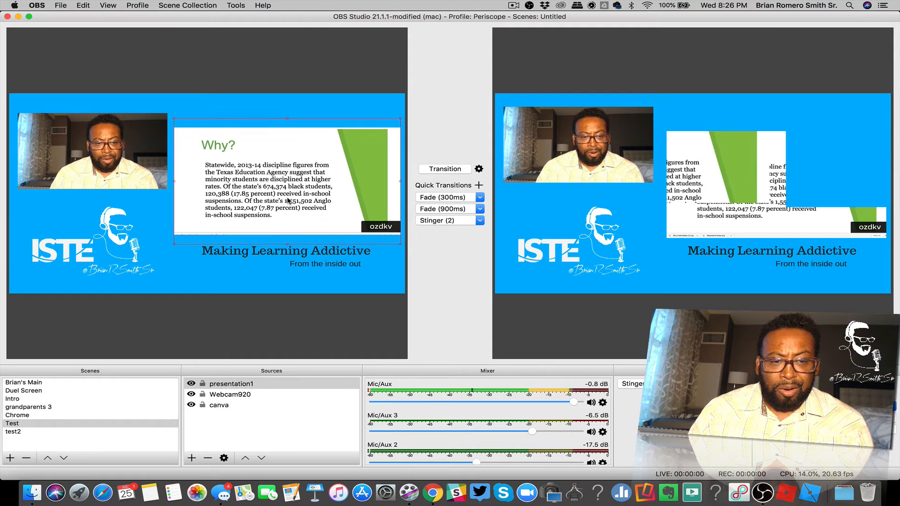
left_click(271, 327)
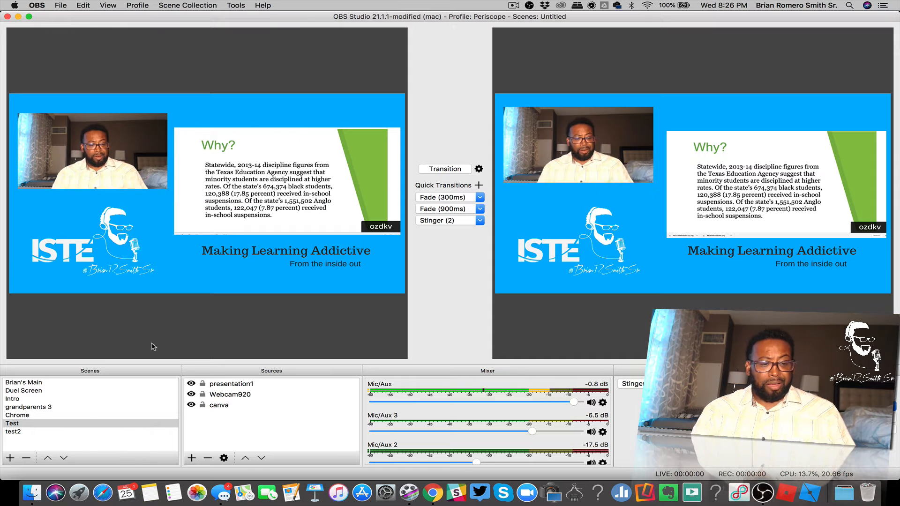
Step: Create a new image source named cutout1 in the test2 scene
left_click(14, 431)
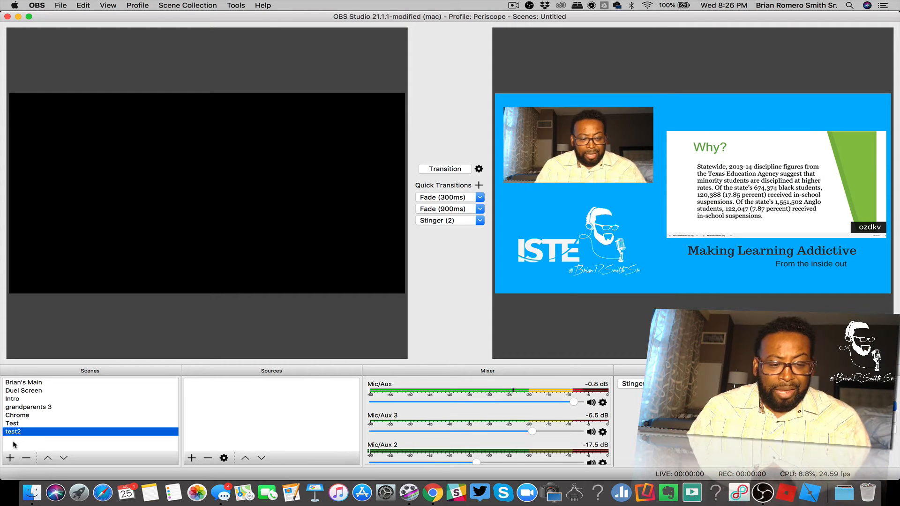
left_click(192, 460)
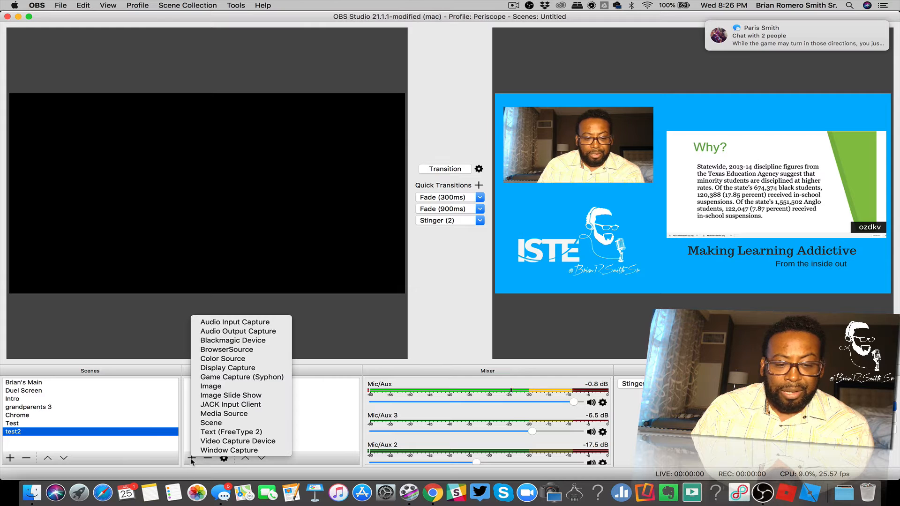
left_click(218, 387)
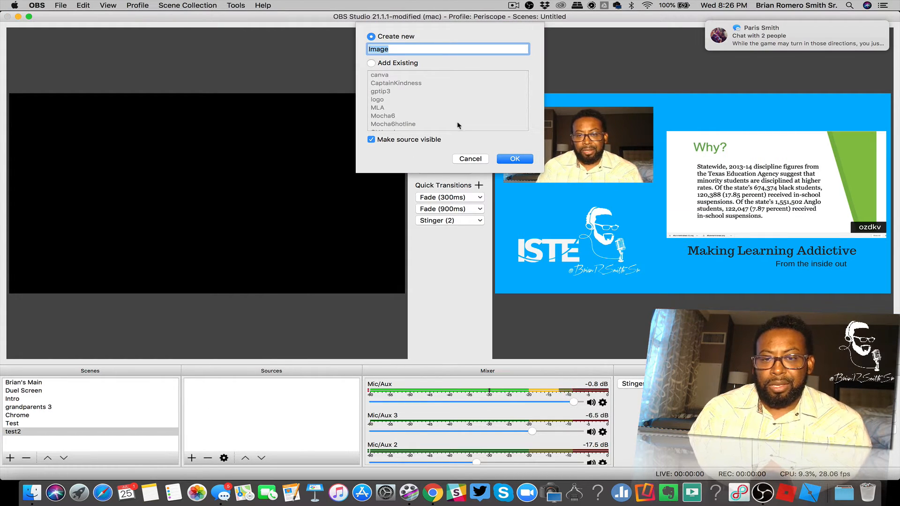
type("cuto")
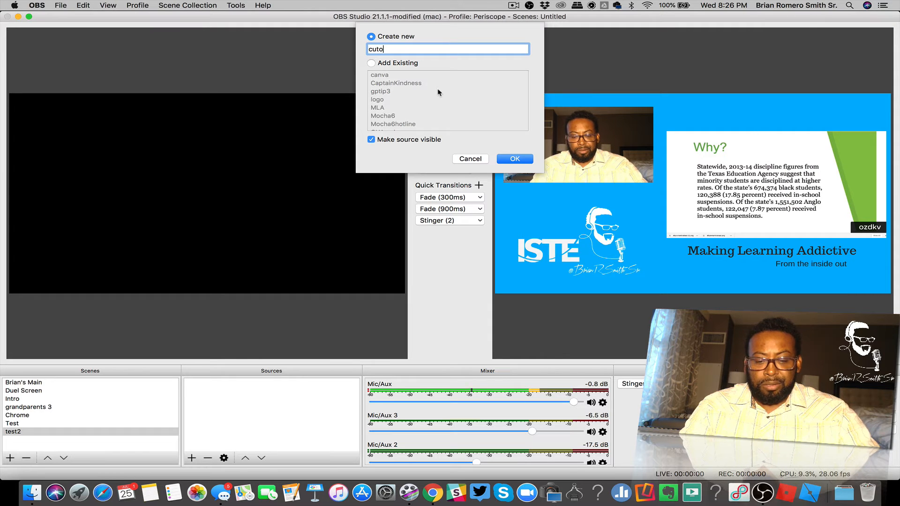
type("ut1")
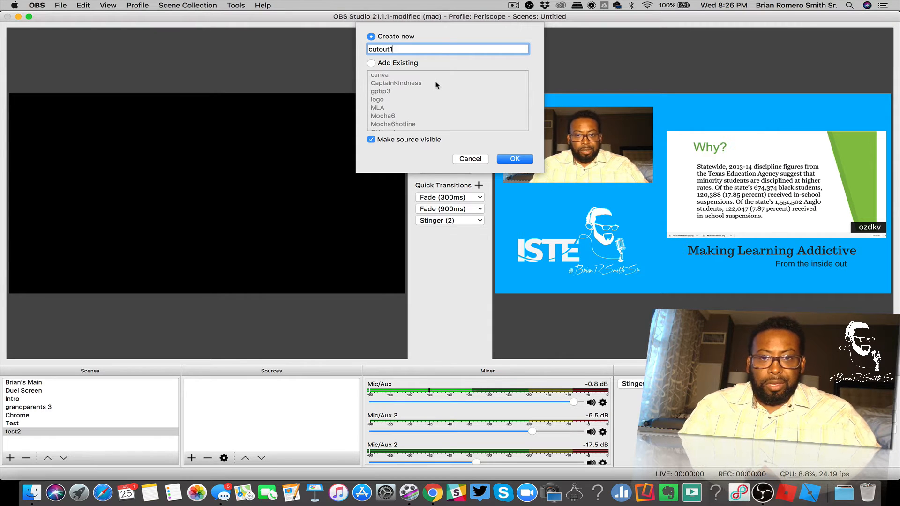
left_click(515, 159)
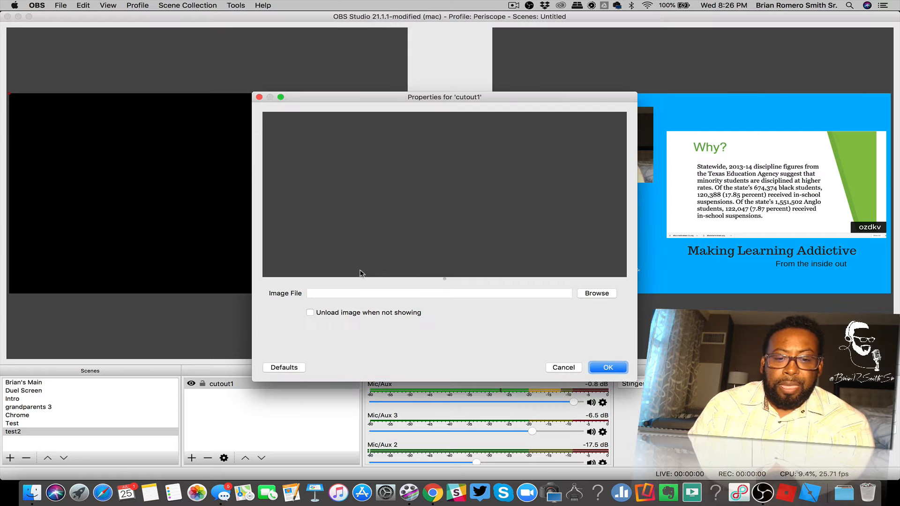
Step: Load #SummerKindnes! (1).png from the Downloads folder as the image for cutout1
left_click(609, 294)
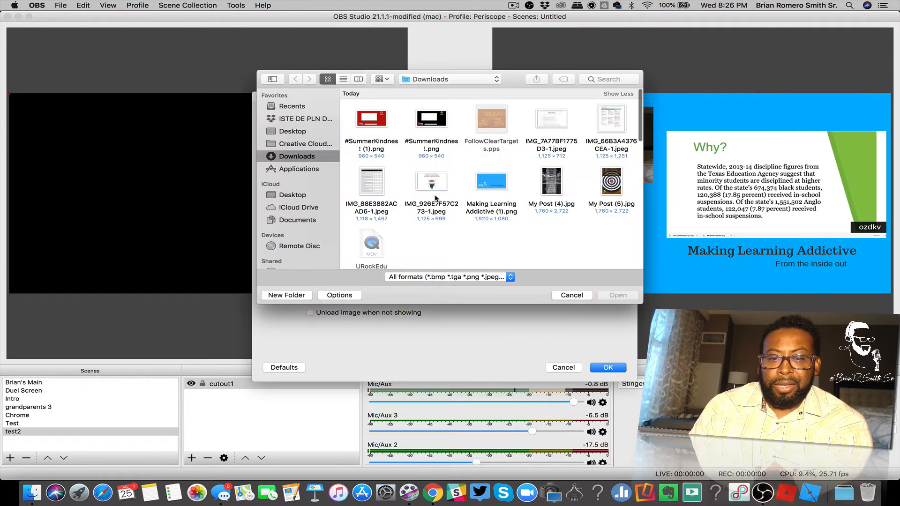
left_click(370, 123)
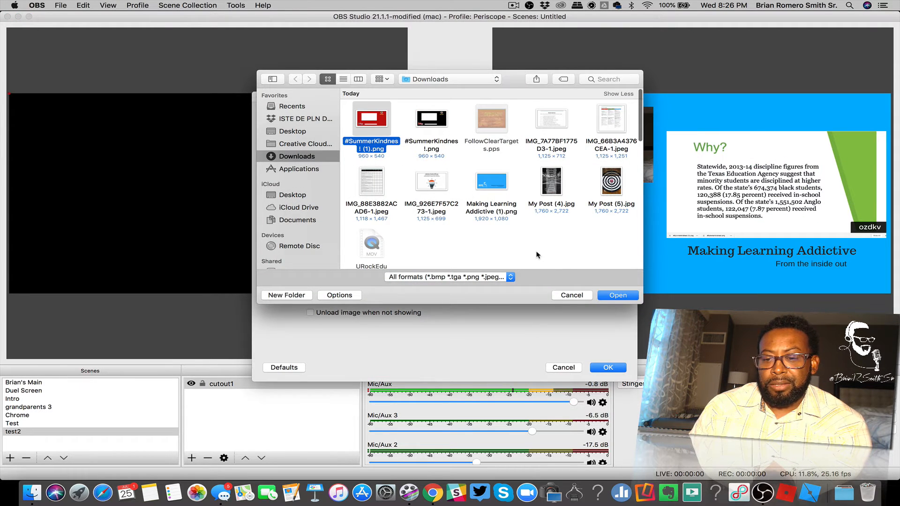
left_click(621, 295)
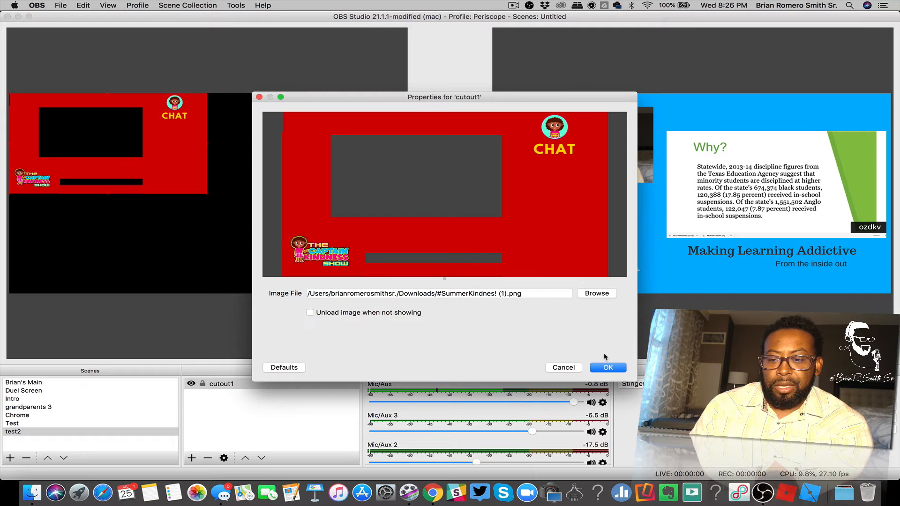
left_click(607, 367)
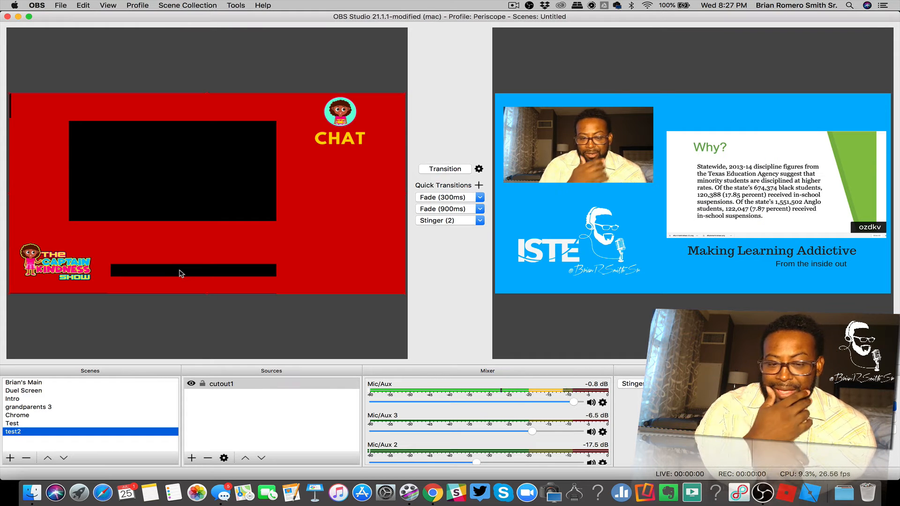
Step: Add the existing Webcam920 video capture device as a visible source in the test2 scene
left_click(191, 458)
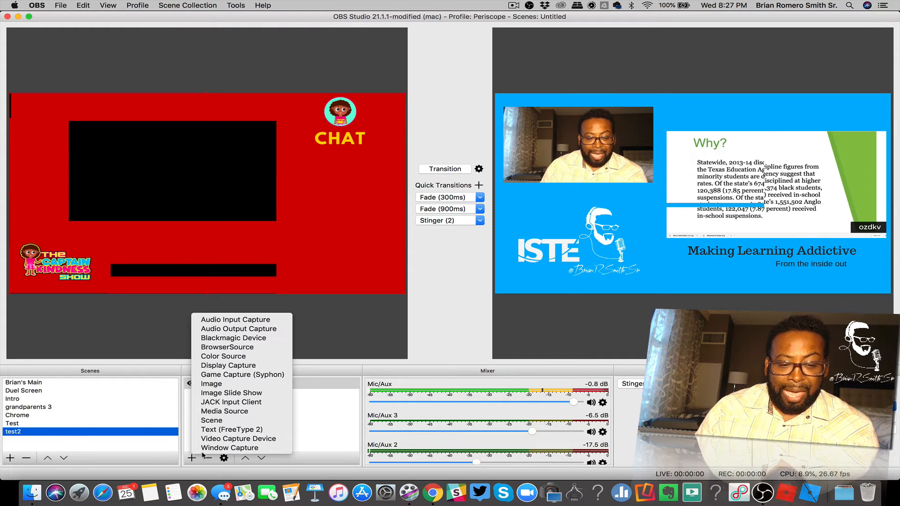
left_click(226, 440)
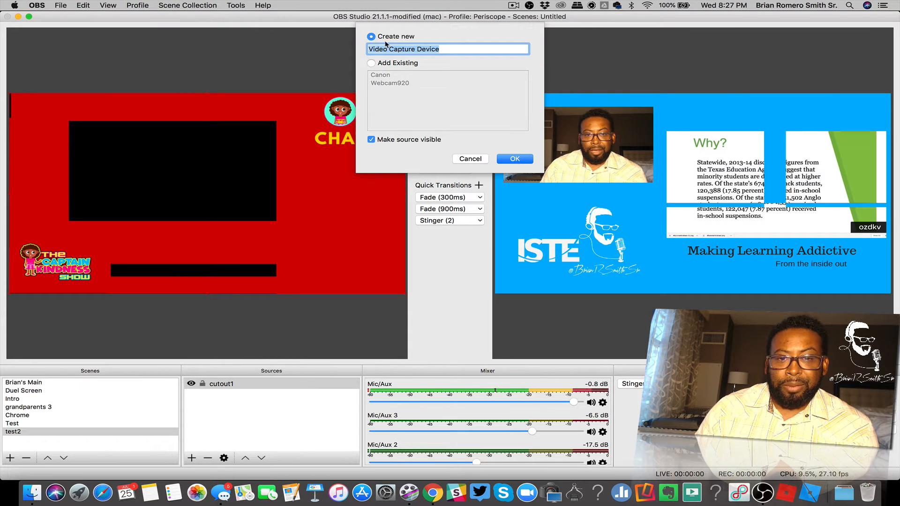
left_click(372, 63)
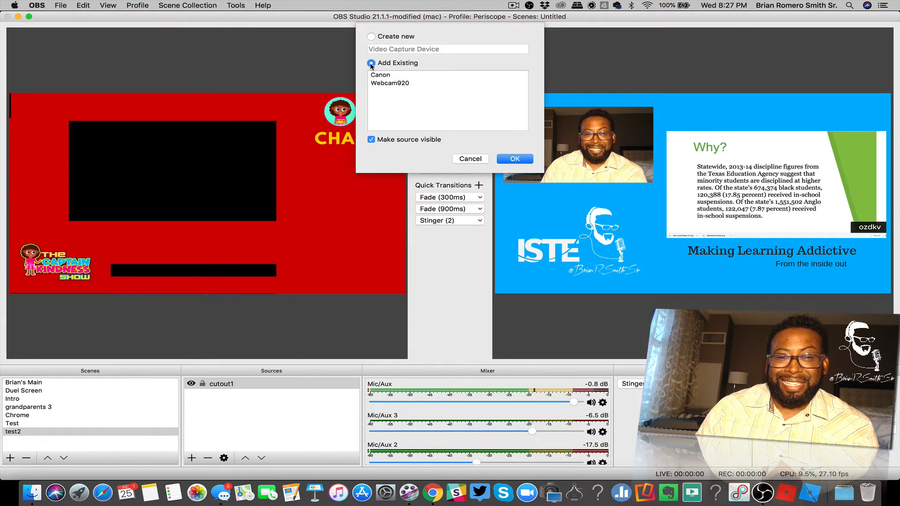
left_click(392, 86)
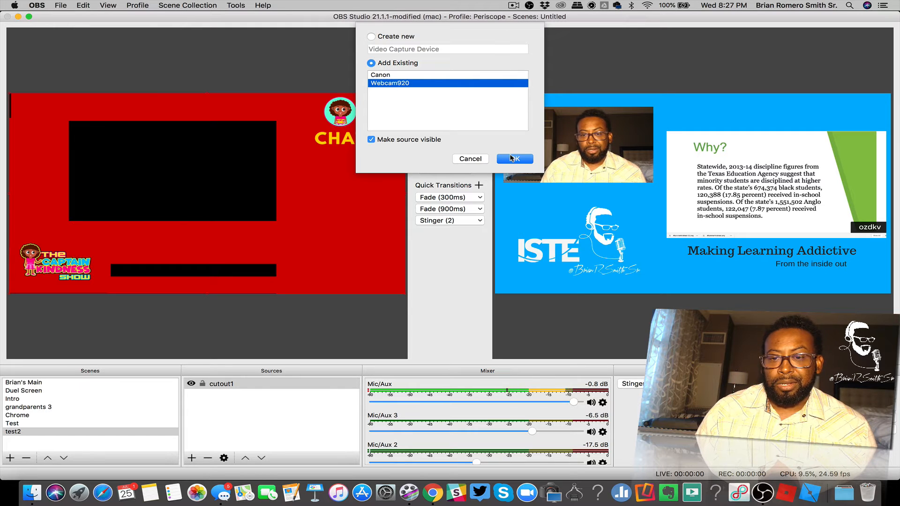
left_click(514, 160)
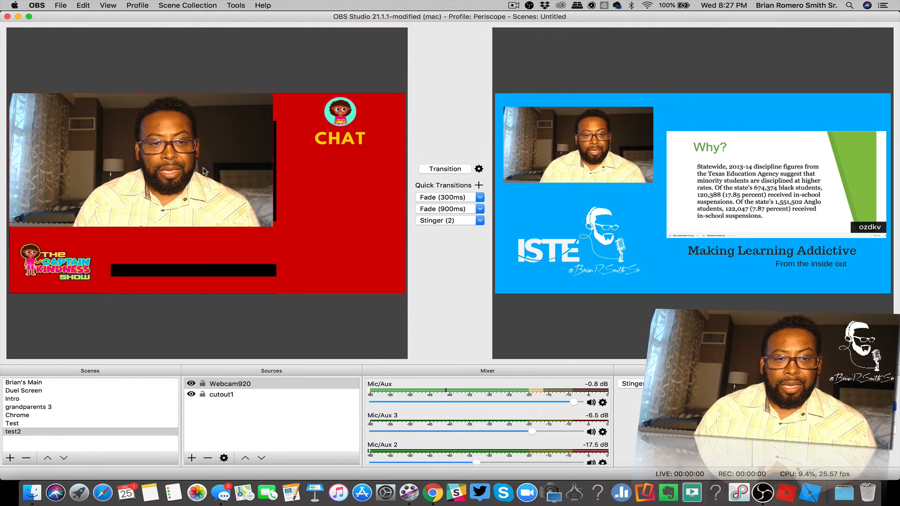
Step: Place Webcam920 beneath cutout1 in the source order and position it behind the large cut-out window
left_click_drag(191, 164, 214, 174)
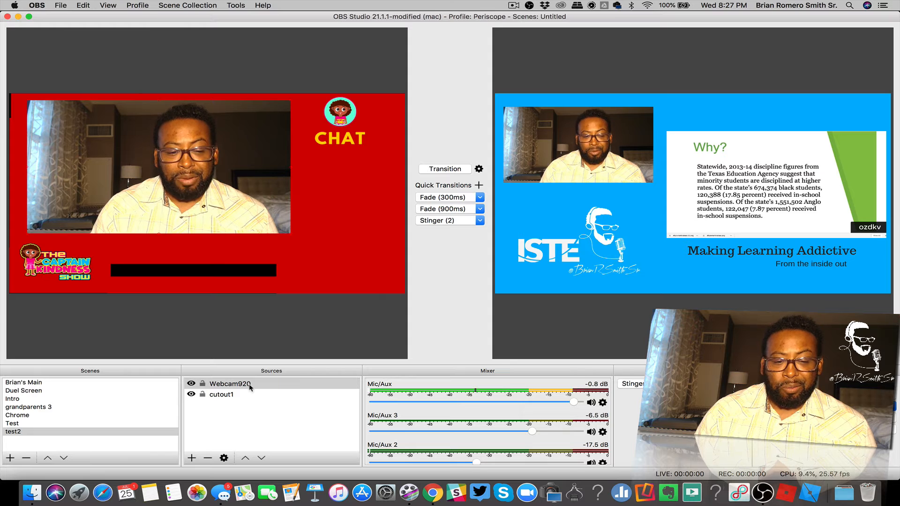
left_click(260, 459)
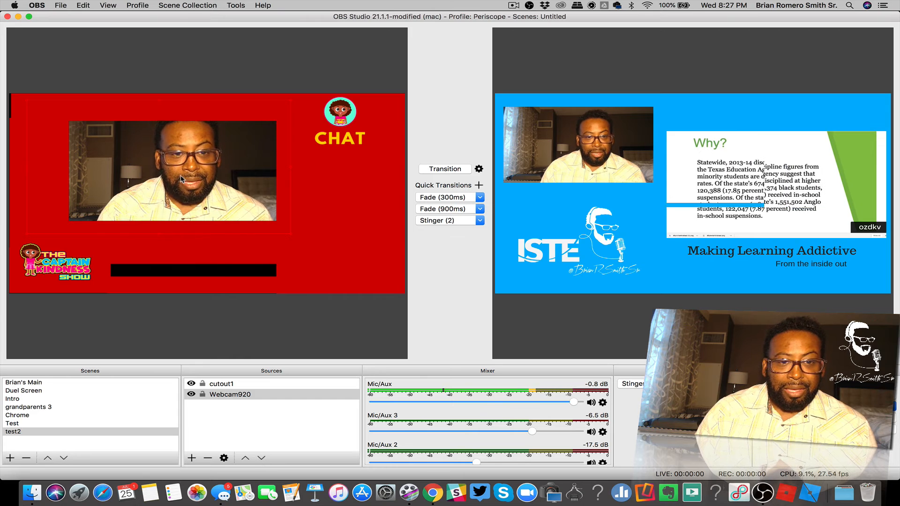
left_click_drag(187, 175, 177, 180)
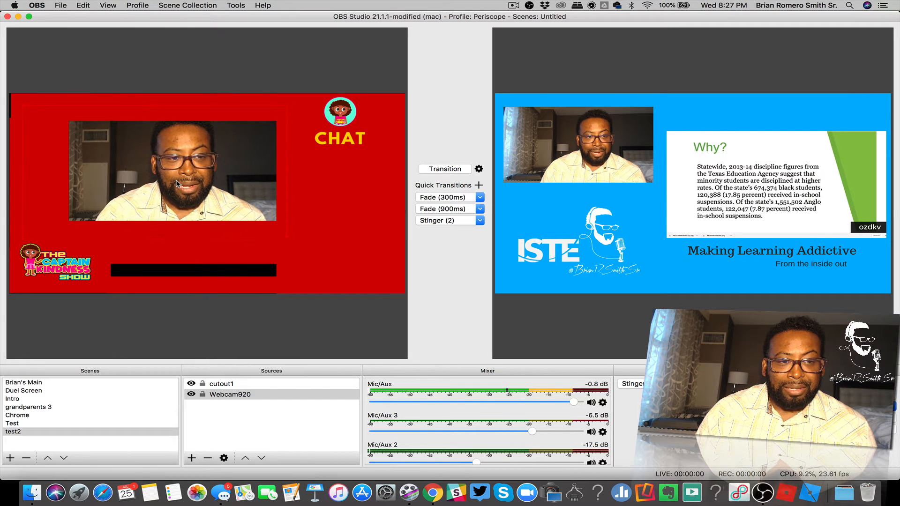
left_click_drag(345, 228, 341, 228)
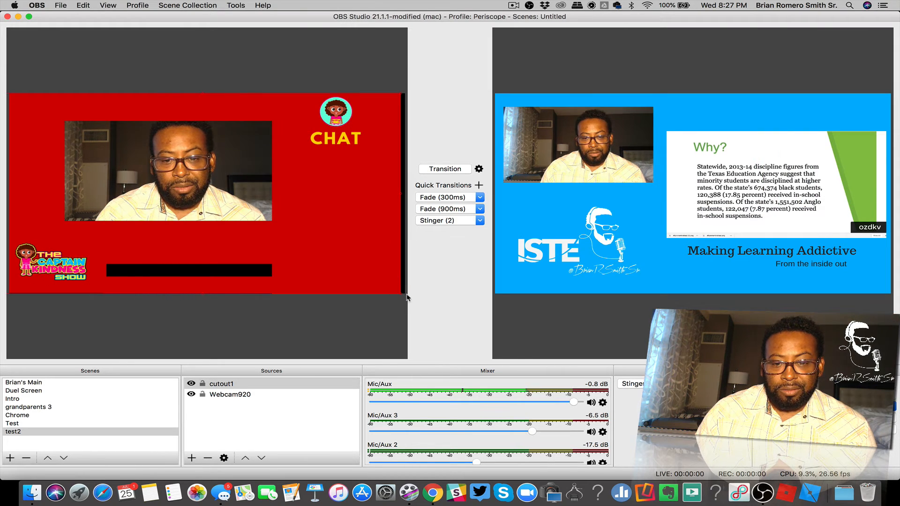
left_click_drag(315, 261, 324, 263)
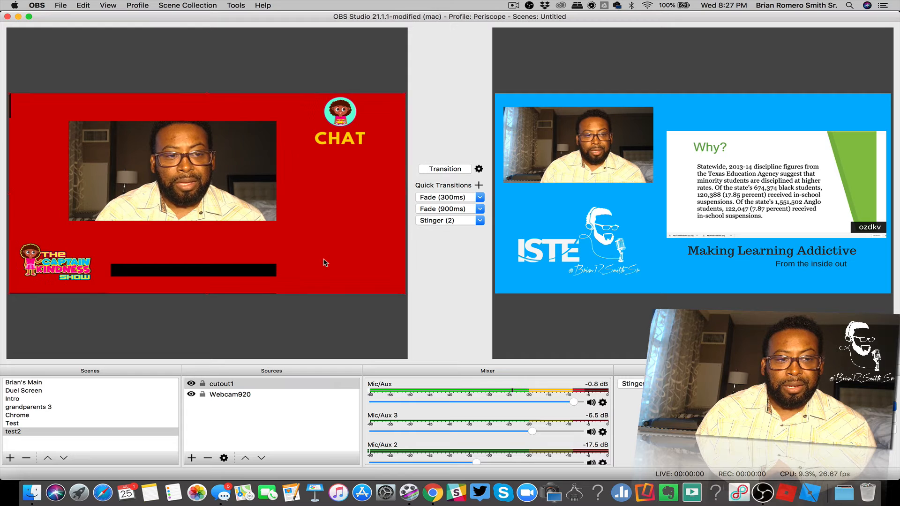
left_click(250, 332)
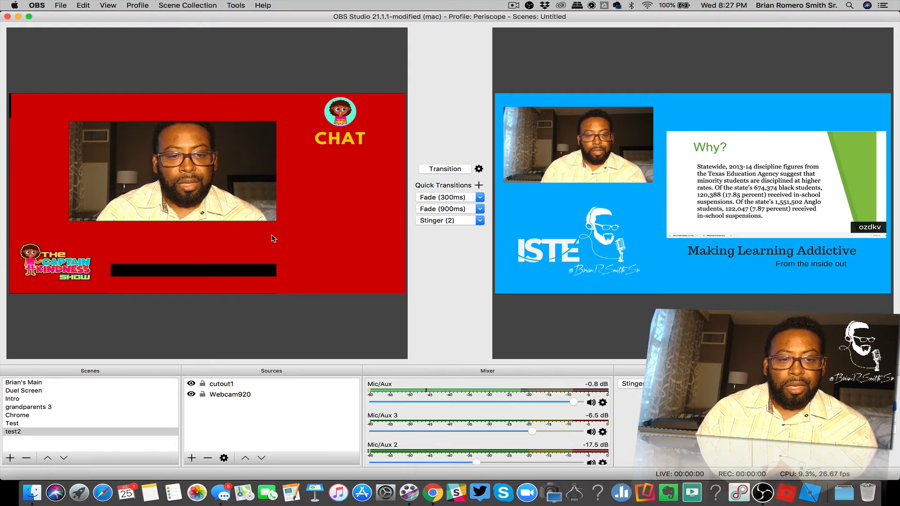
Step: Enlarge the Webcam920 source slightly from its lower-right corner so it extends past the cut-out window
left_click(209, 183)
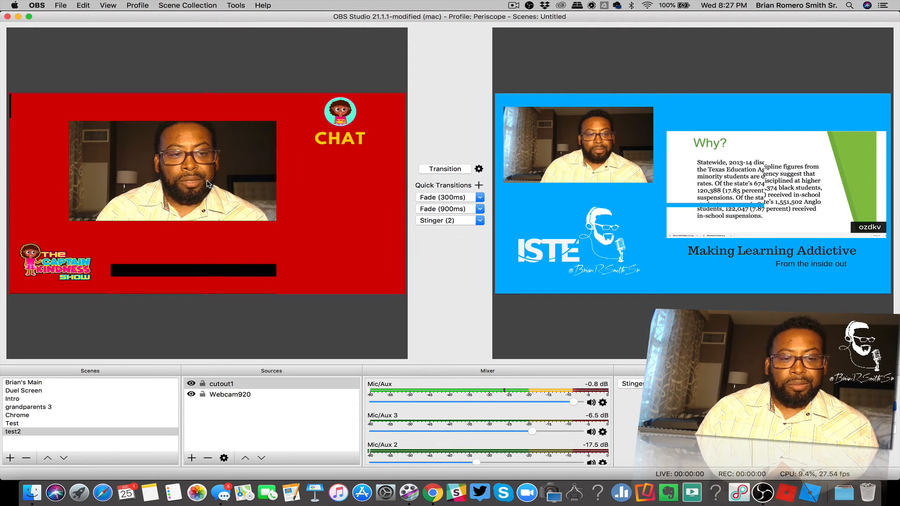
left_click(232, 395)
left_click(186, 190)
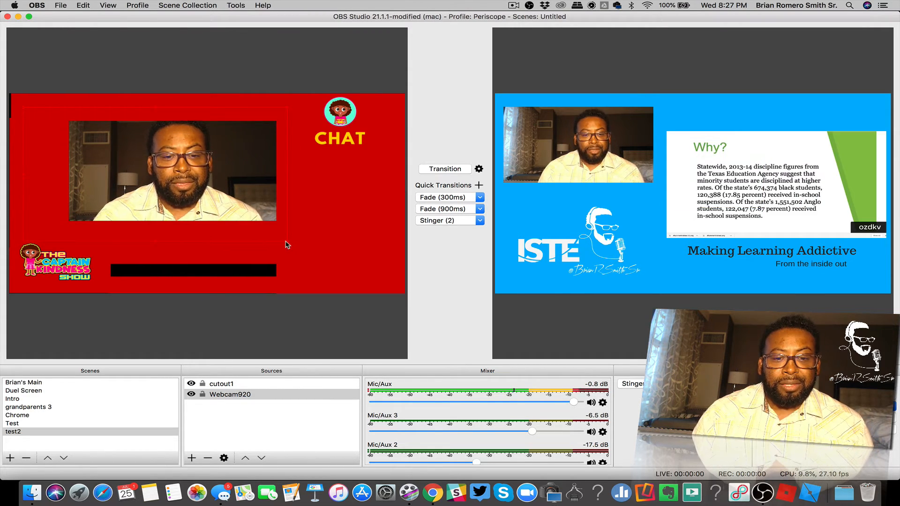
left_click_drag(293, 246, 321, 261)
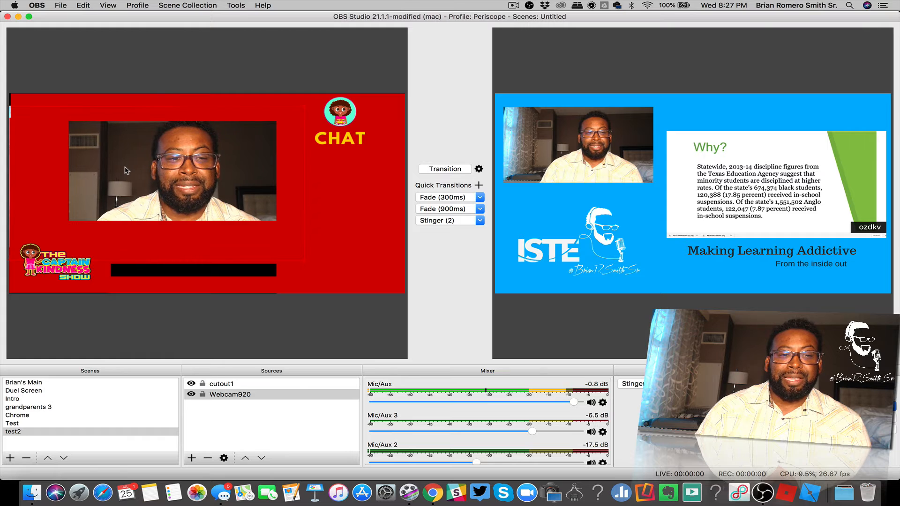
left_click(356, 194)
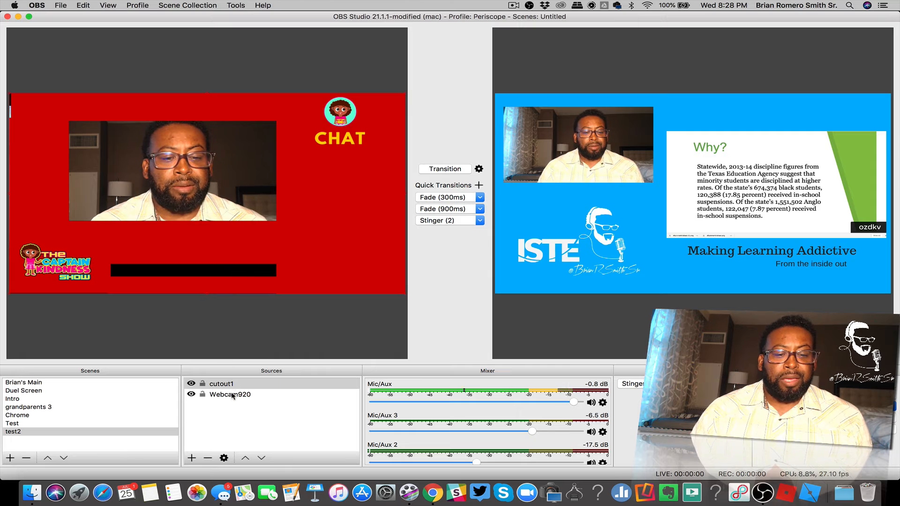
Step: Add the existing Yourtips text source to the test2 scene as a visible source
left_click(191, 460)
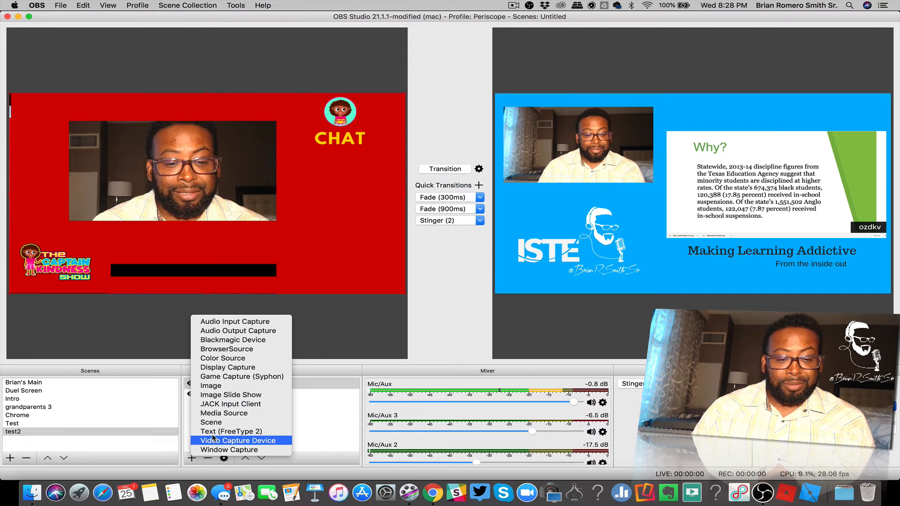
left_click(241, 430)
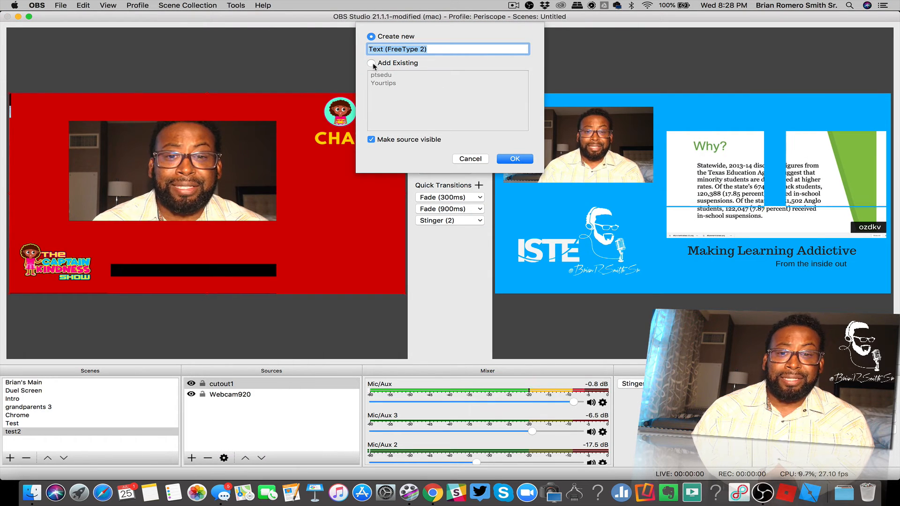
left_click(370, 63)
left_click(383, 84)
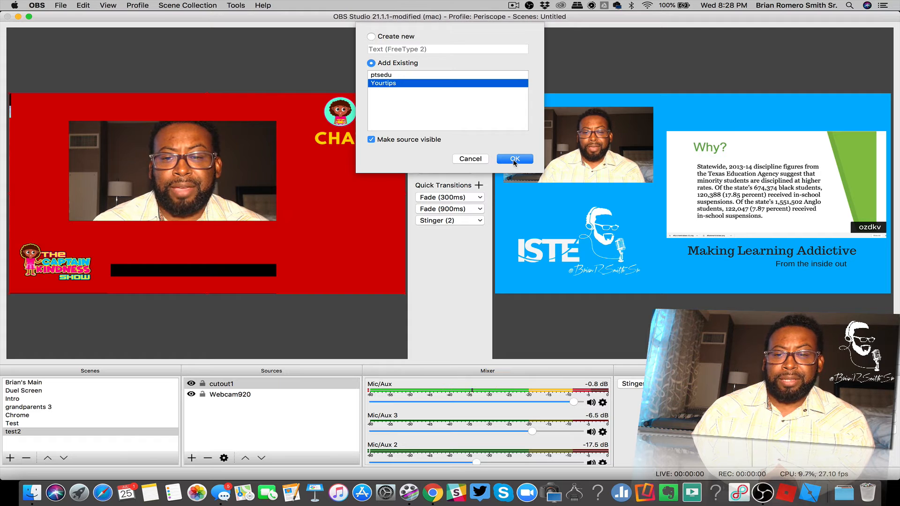
left_click(514, 160)
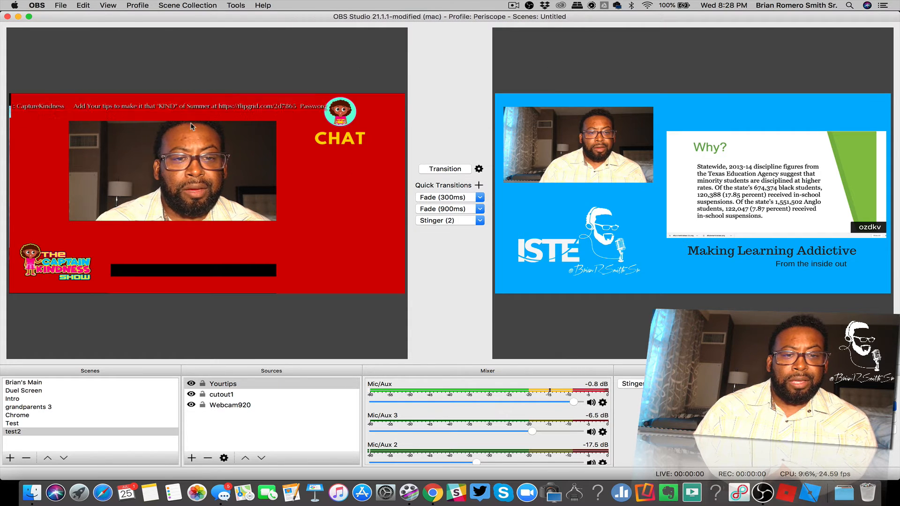
Step: Move the Yourtips text onto the narrow cut-out bar, enlarge it to fill the bar's height, and place it beneath cutout1
left_click_drag(192, 126, 235, 274)
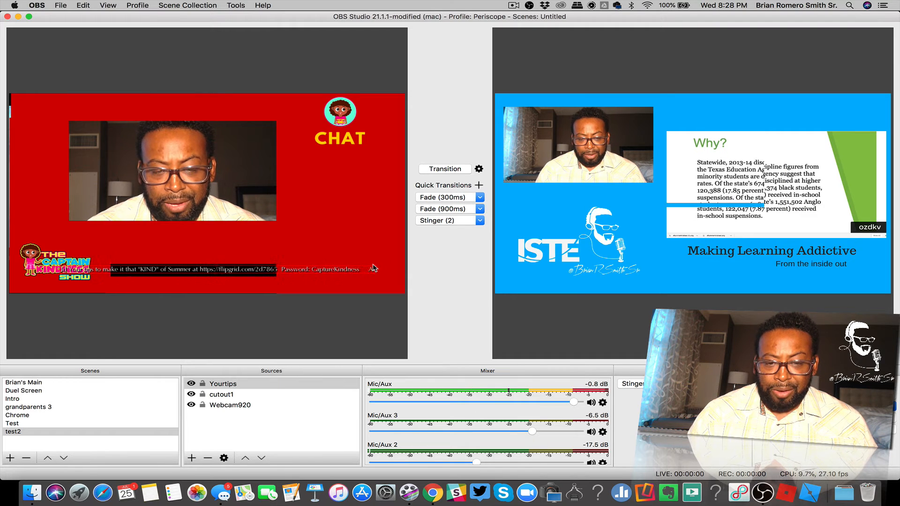
mouse_move(369, 265)
left_mouse_down()
mouse_move(380, 258)
mouse_move(374, 272)
left_mouse_up()
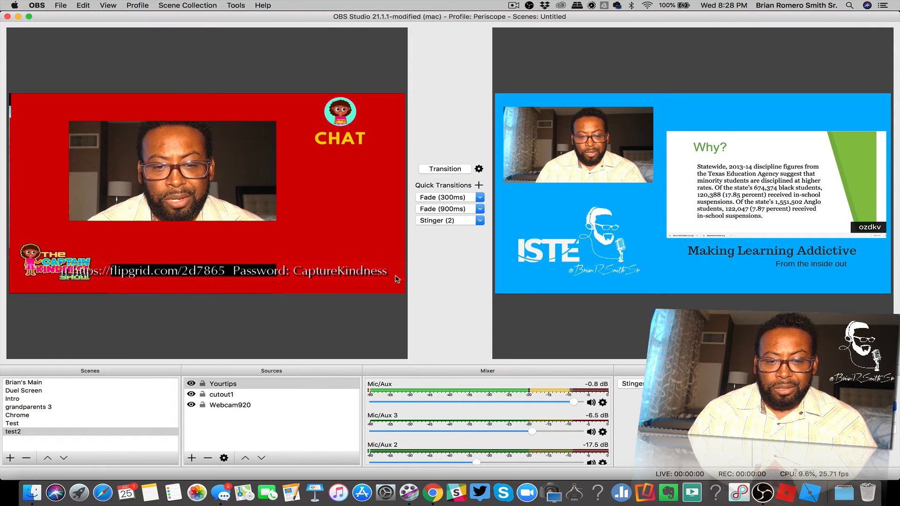
left_click(261, 458)
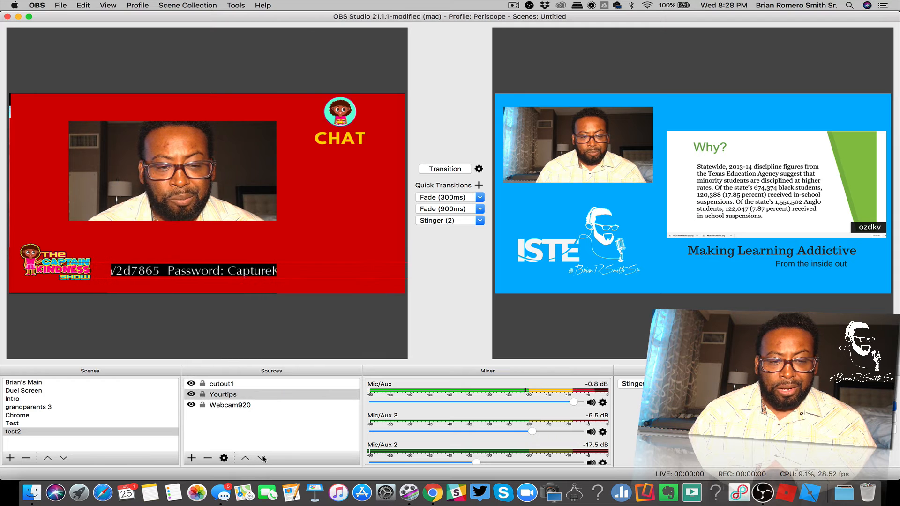
left_click(292, 344)
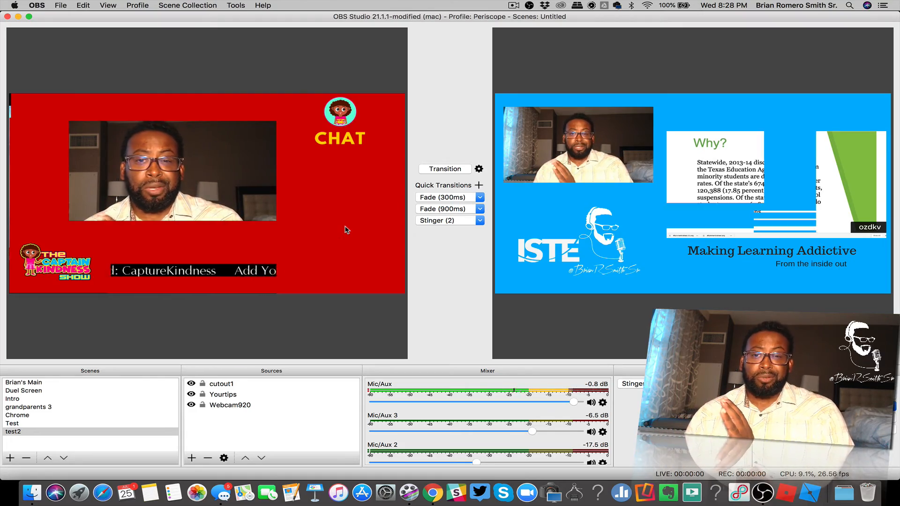
Step: Switch to Chrome and copy the chat URL from Restream's WebChat page
key("ctrl+Up")
left_click(760, 323)
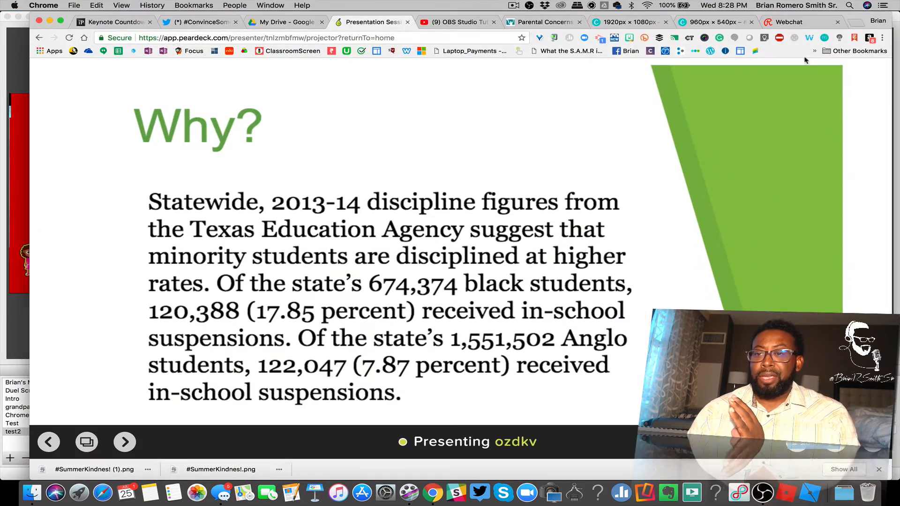
left_click(792, 22)
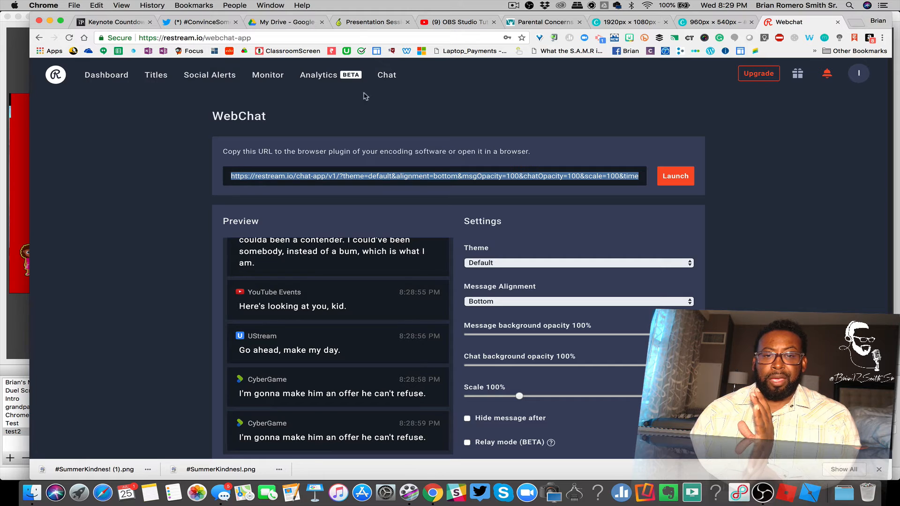
left_click(386, 75)
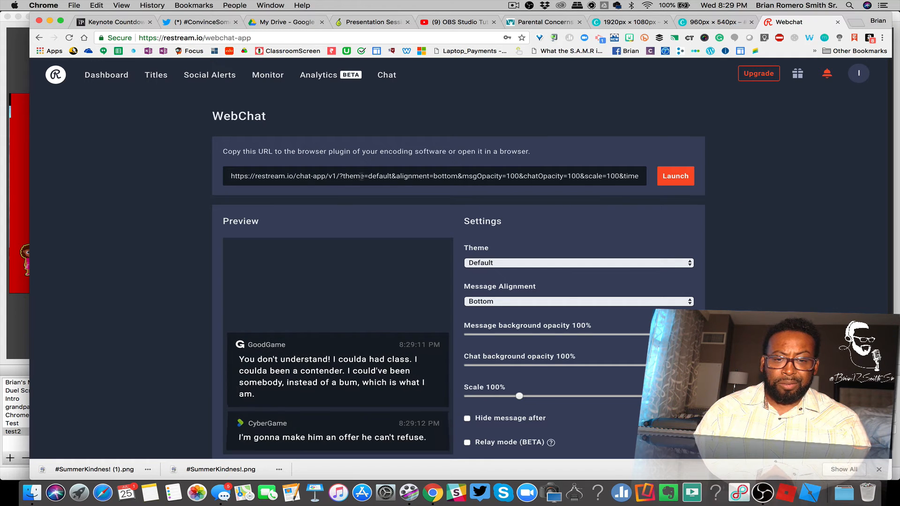
left_click(341, 176)
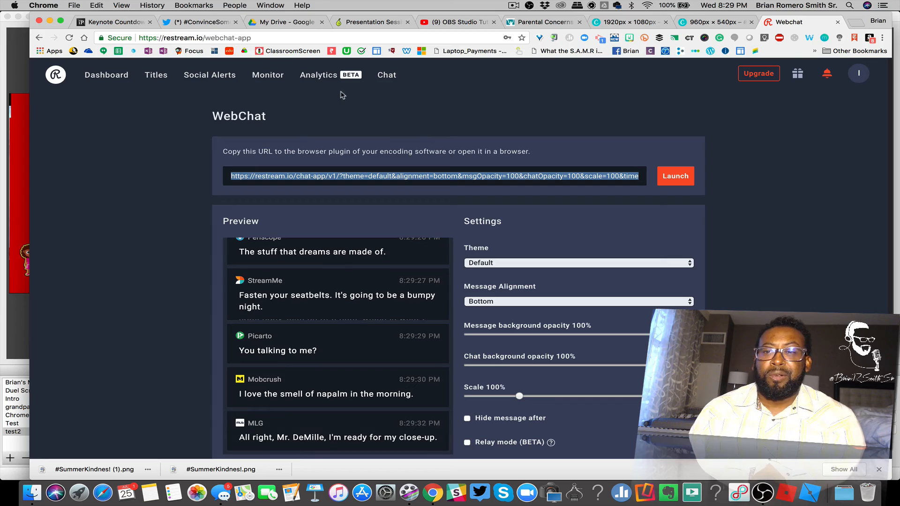
Step: Switch back to OBS, create a visible BrowserSource named chat, and paste the copied WebChat URL containing the access token as its URL
key("ctrl+Up")
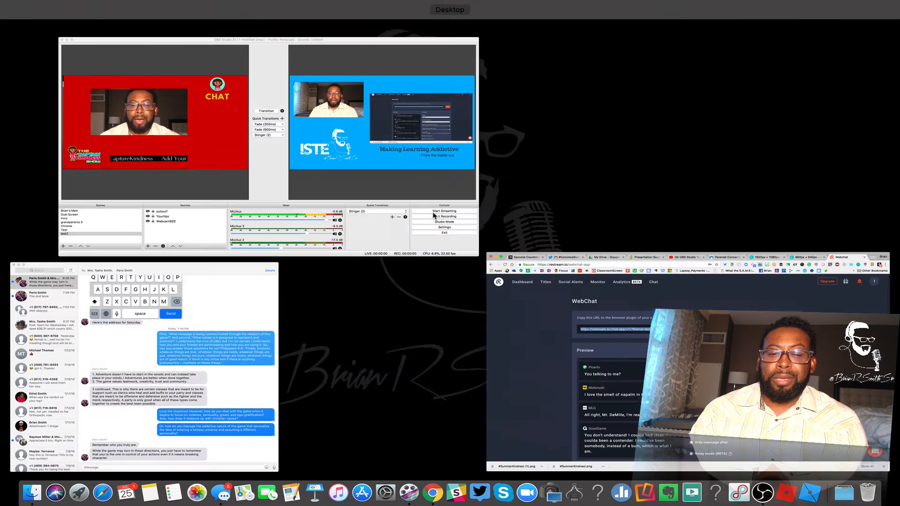
left_click(389, 217)
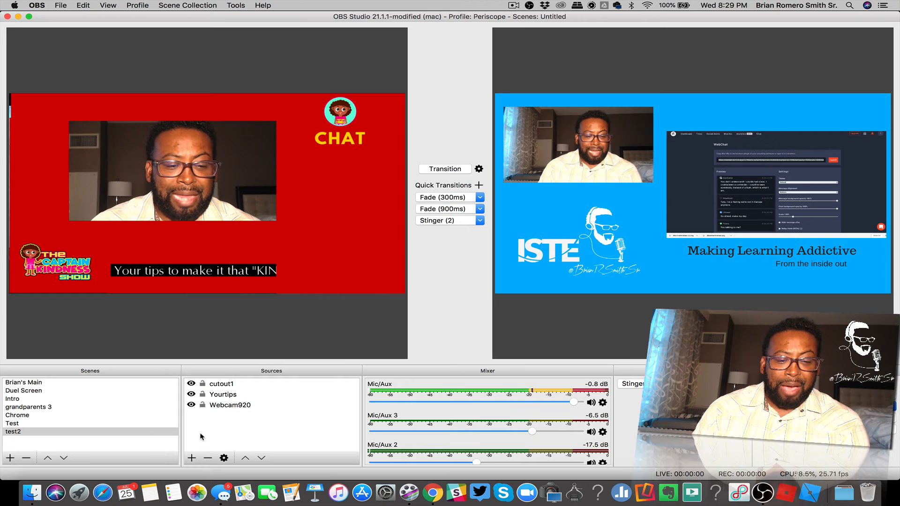
left_click(192, 458)
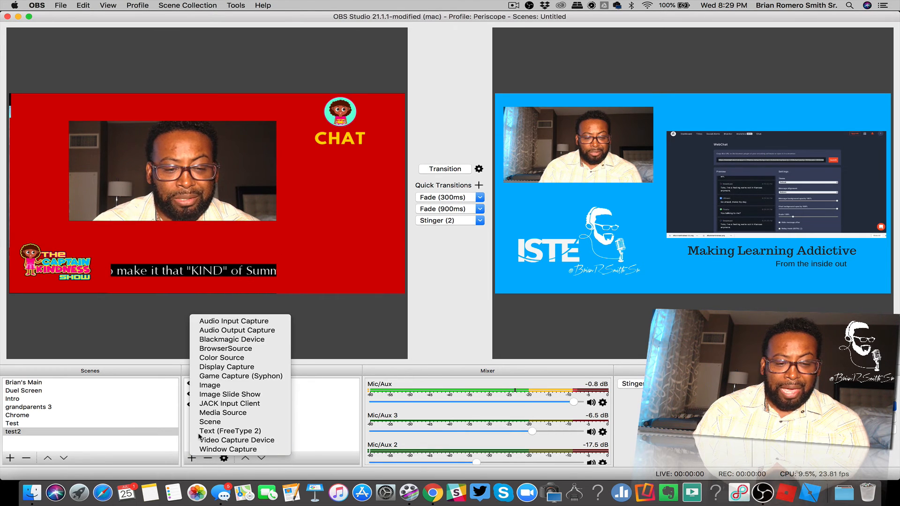
left_click(227, 351)
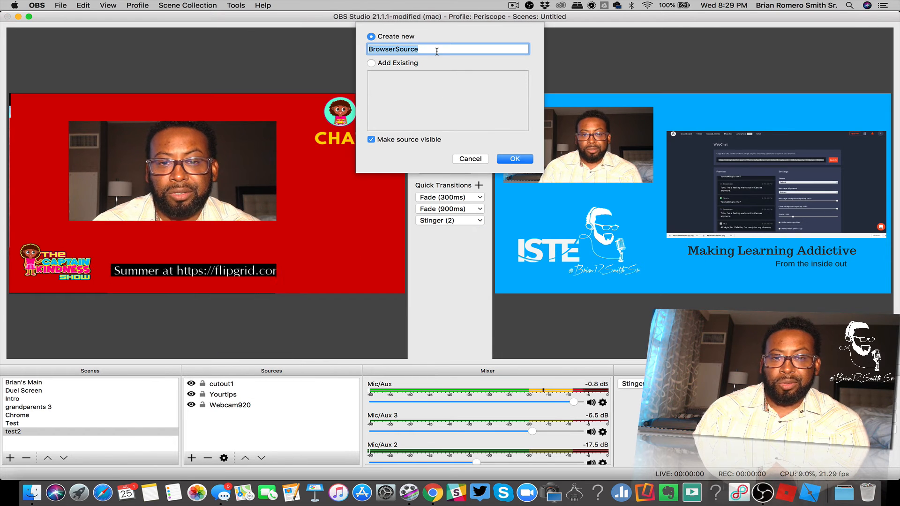
type("chat")
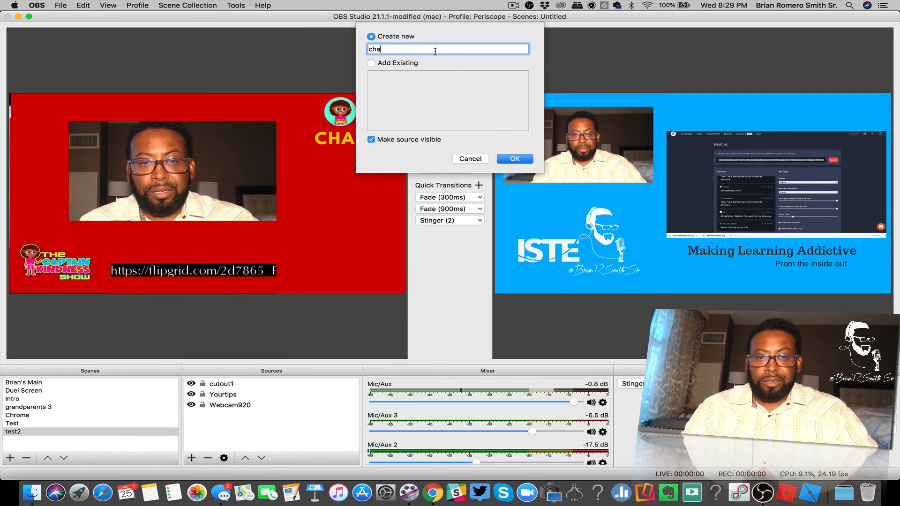
left_click(514, 159)
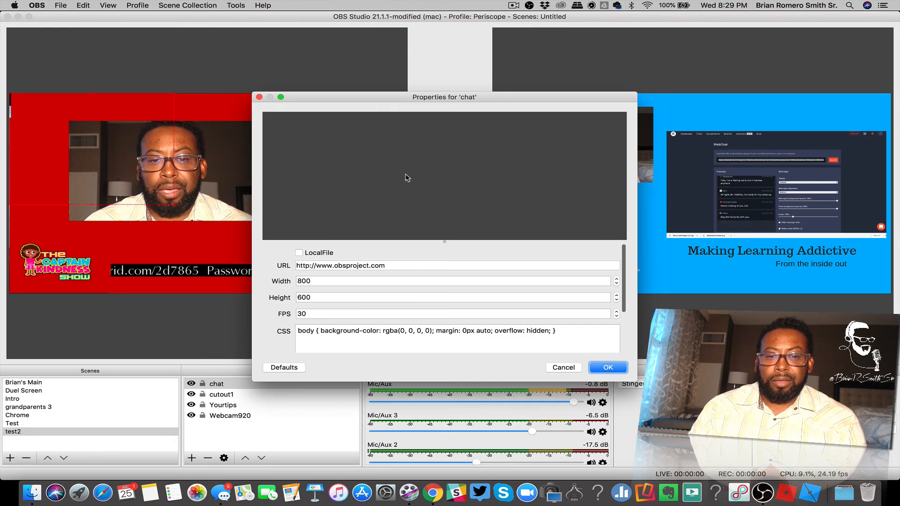
double_click(355, 267)
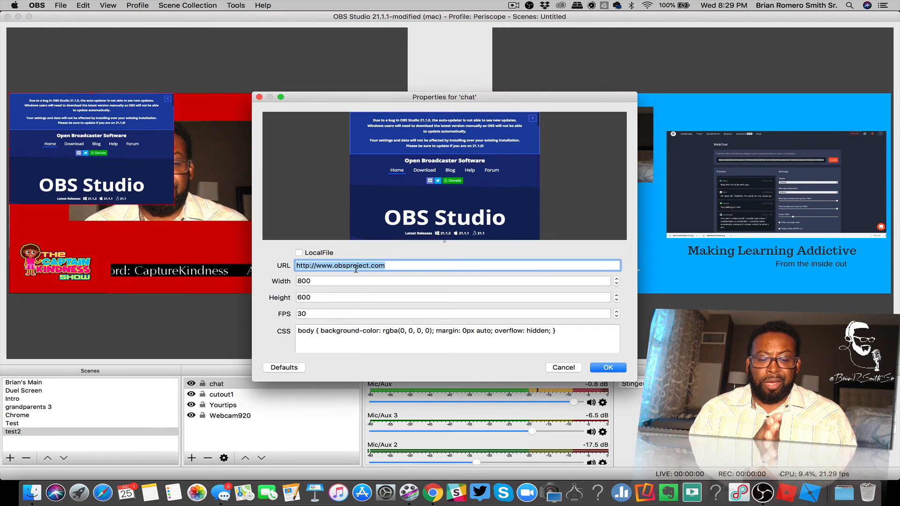
key("super+v")
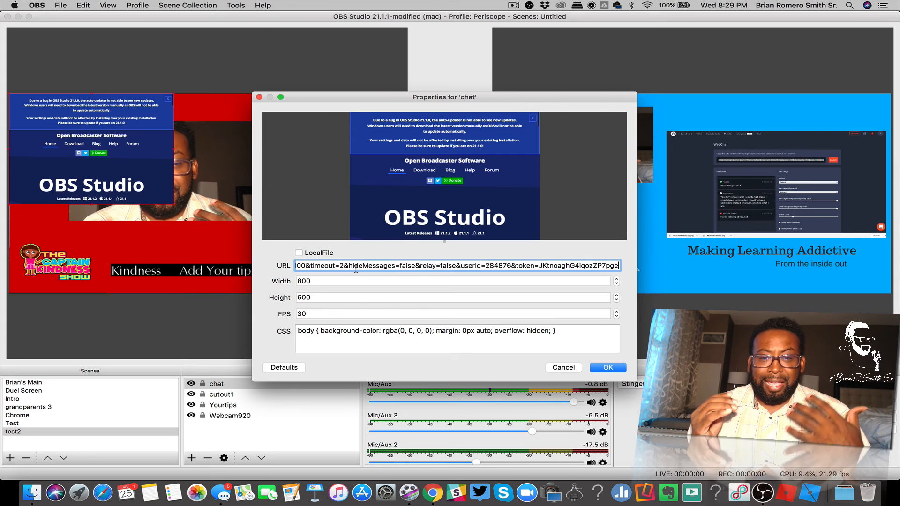
Step: Set the chat browser source's width to 520 and height to 800, and accept its properties
left_click(338, 281)
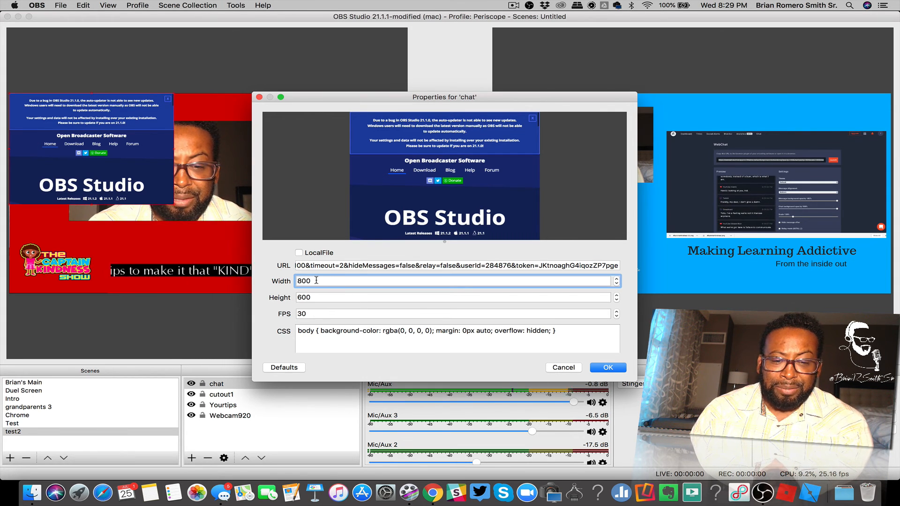
left_click_drag(317, 281, 284, 281)
type("6")
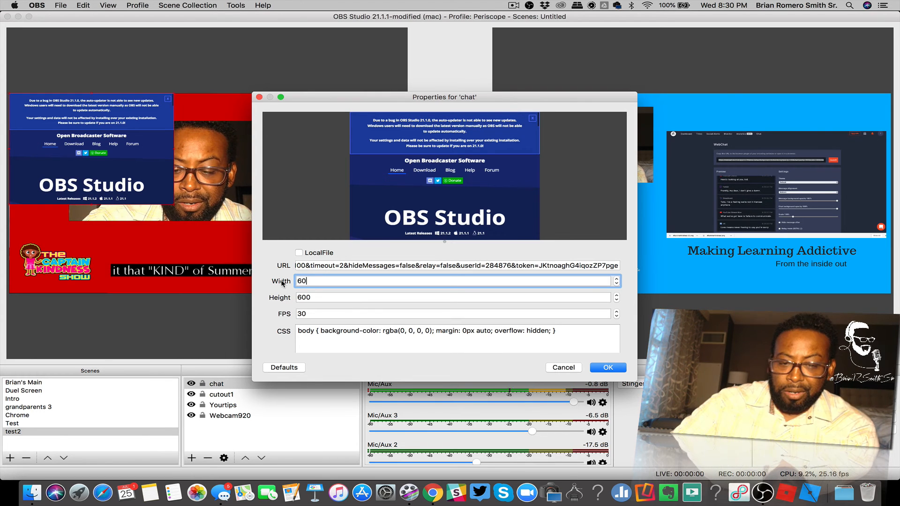
left_click_drag(317, 297, 294, 298)
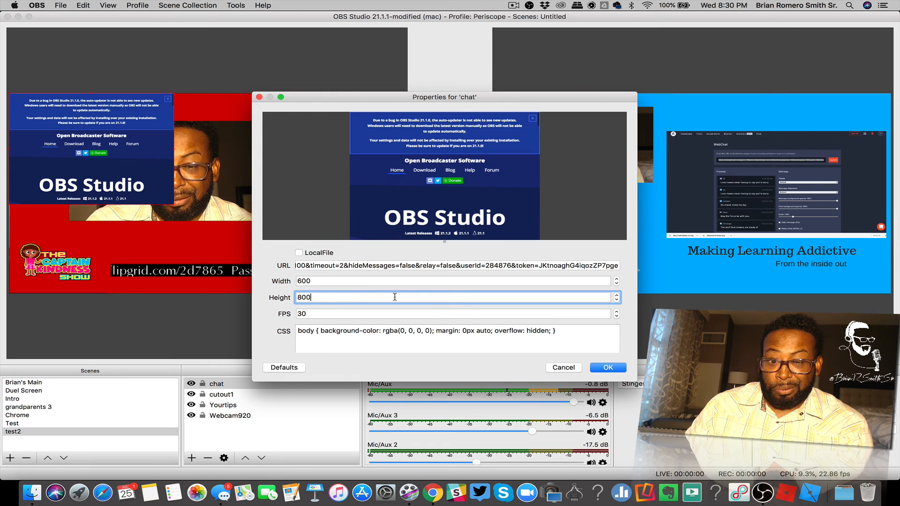
left_click_drag(317, 281, 292, 282)
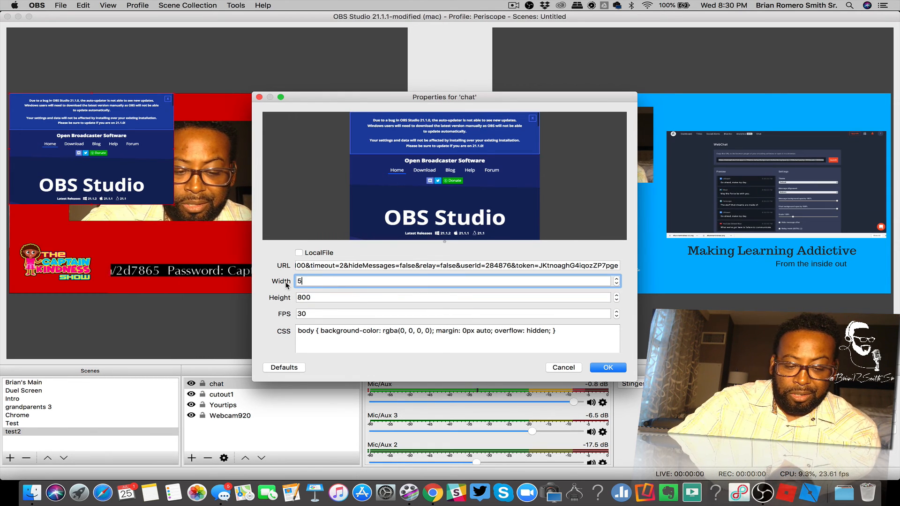
type("520")
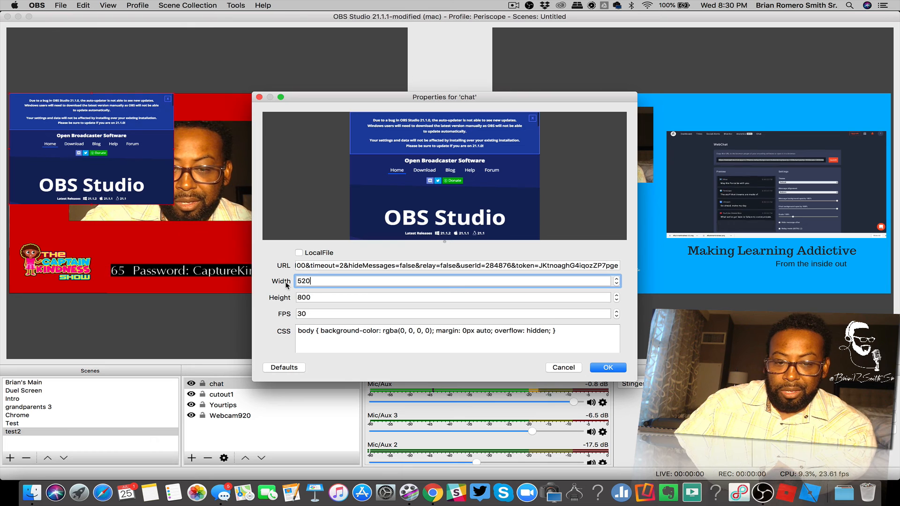
left_click(607, 368)
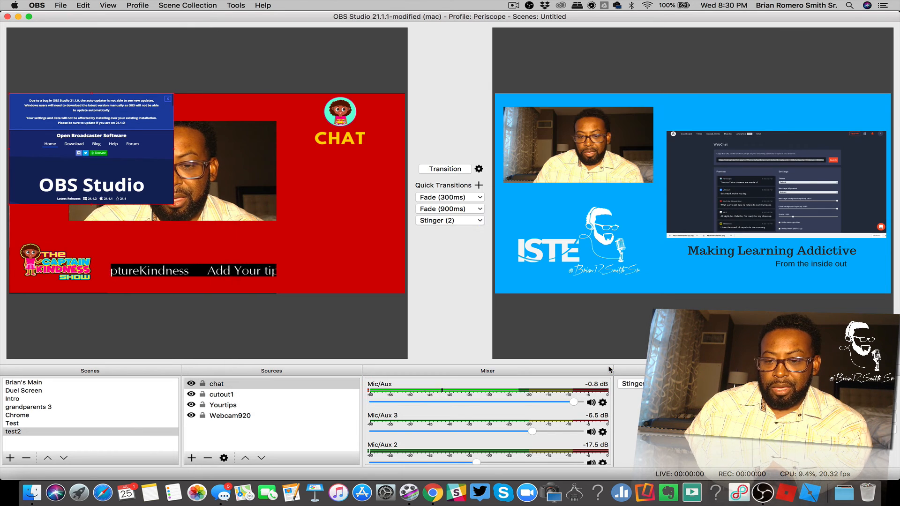
Step: Position the chat source beneath the CHAT heading and shrink it slightly so it fits inside the red overlay
left_click_drag(98, 143, 382, 198)
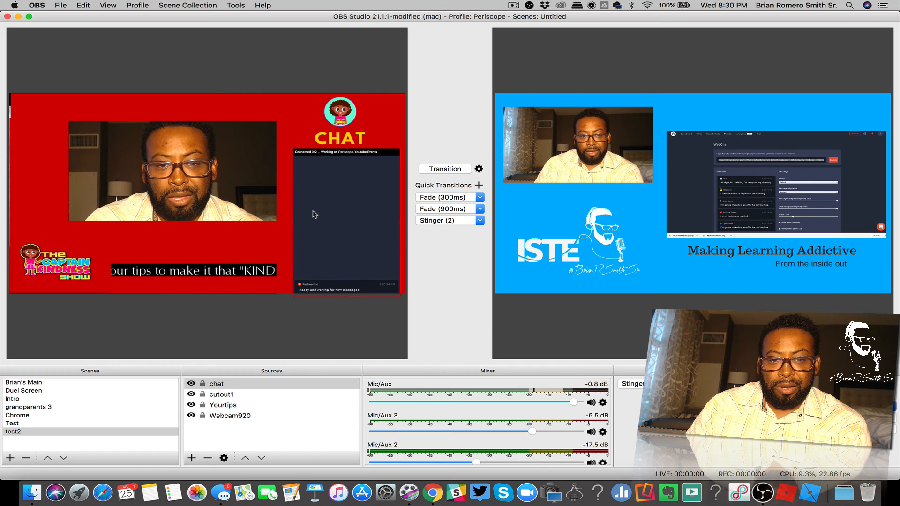
left_click_drag(313, 211, 313, 210)
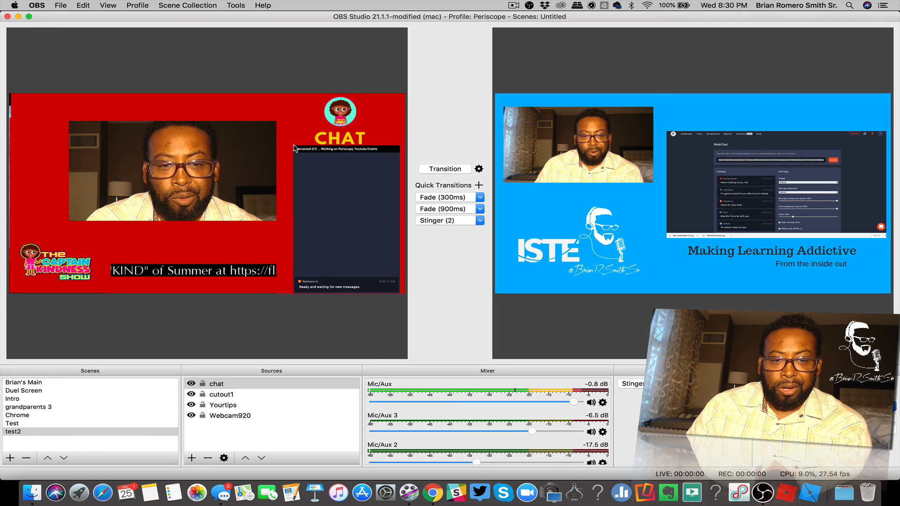
left_click_drag(294, 147, 299, 152)
left_click_drag(352, 203, 347, 201)
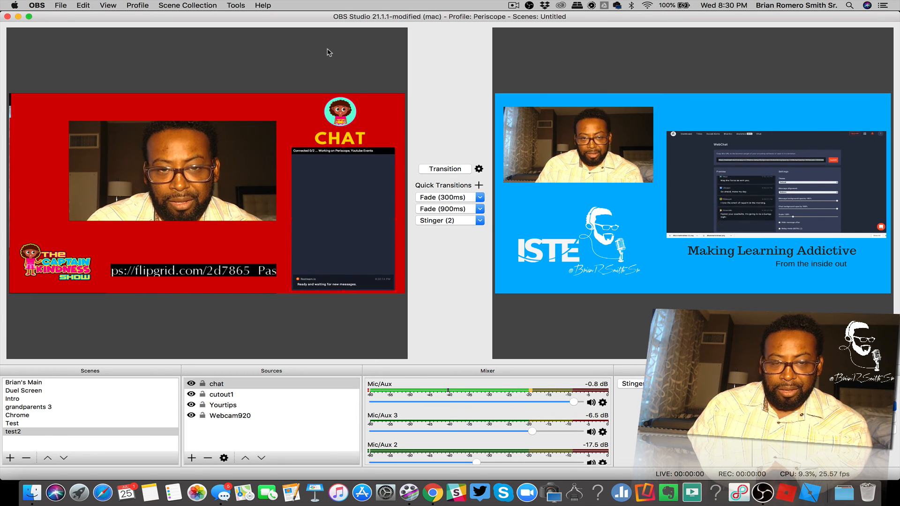
Step: Send the test2 scene to the program output with the Stinger (2) quick transition
left_click(354, 216)
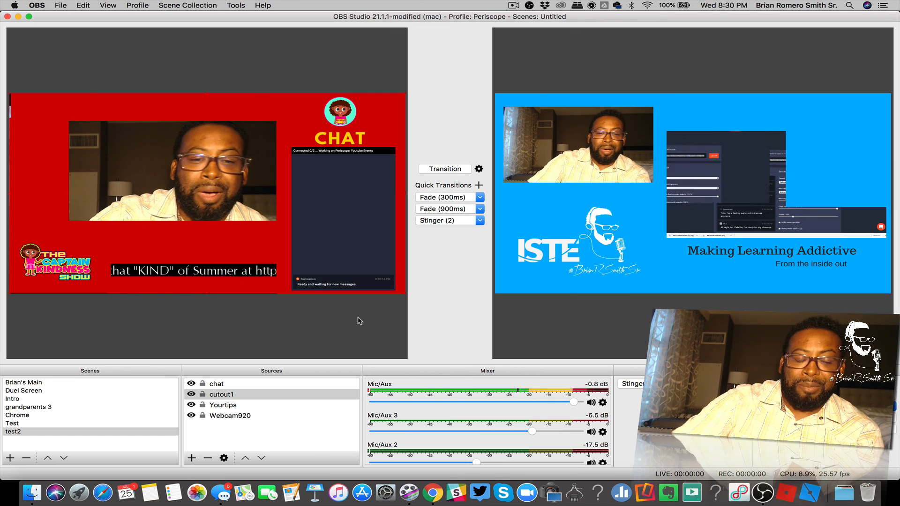
left_click(435, 220)
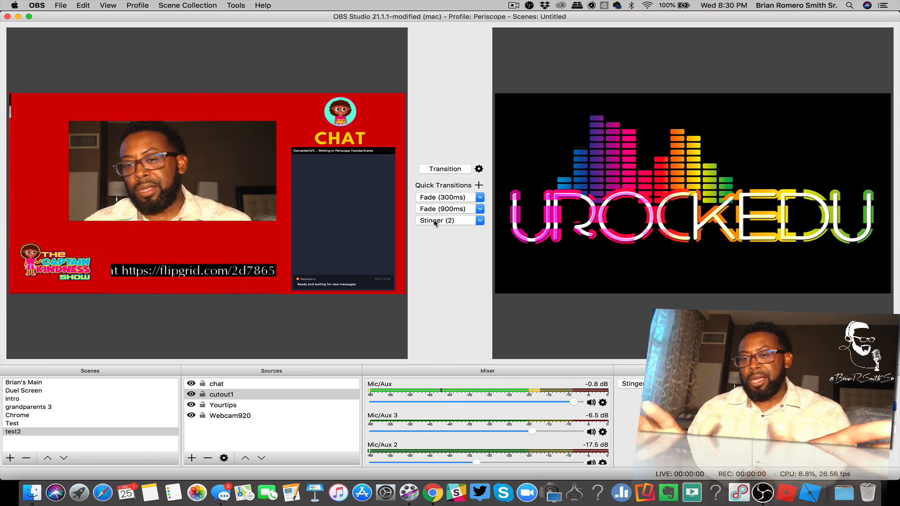